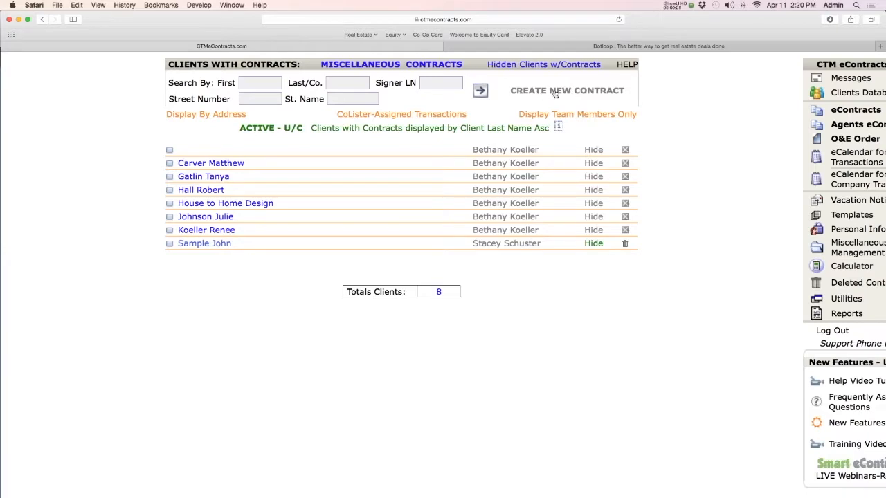
Start a new contract and open a blank Buyer File Checklist from the Equity Colorado forms
left_click(588, 95)
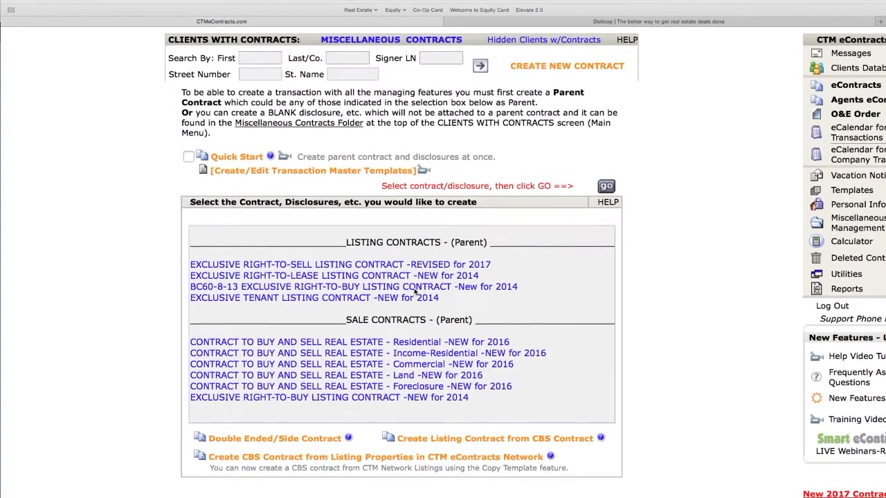
scroll(398, 297, "down", 3)
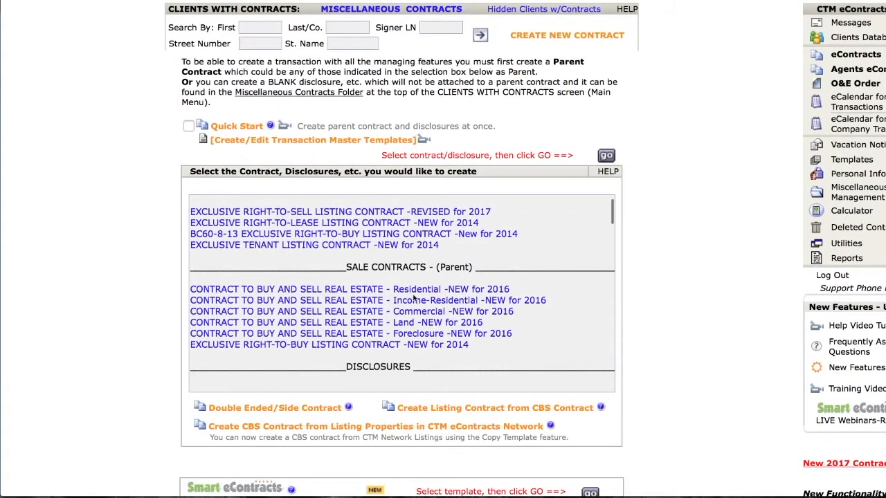
scroll(363, 324, "down", 5)
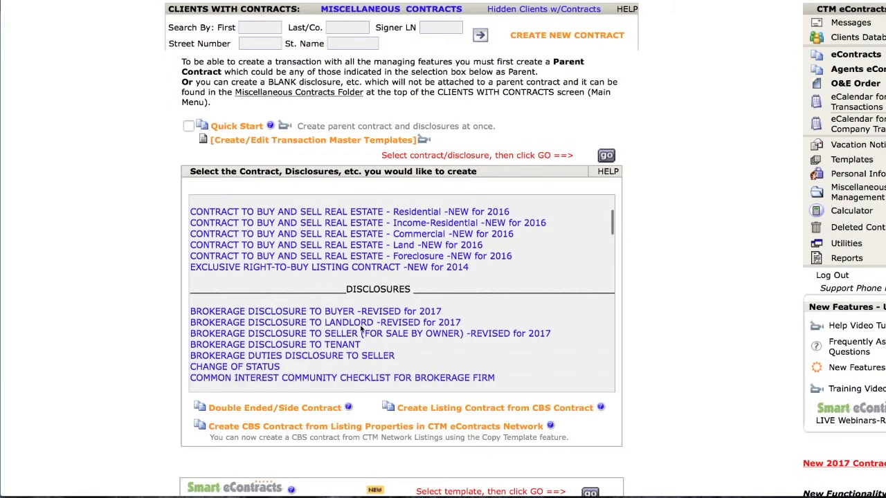
scroll(363, 324, "down", 8)
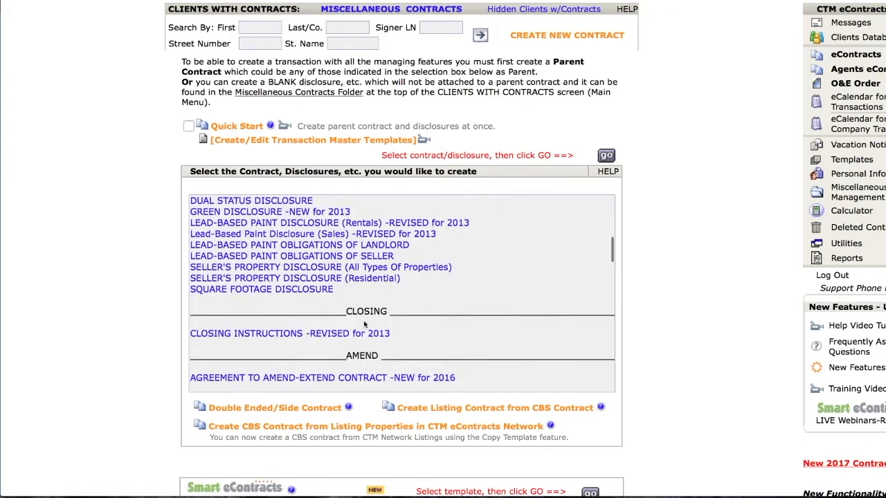
scroll(364, 323, "down", 5)
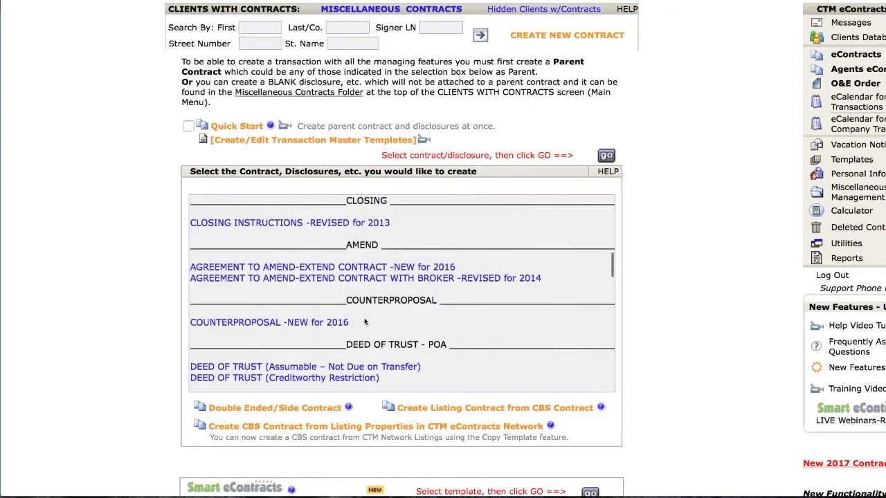
scroll(365, 323, "down", 7)
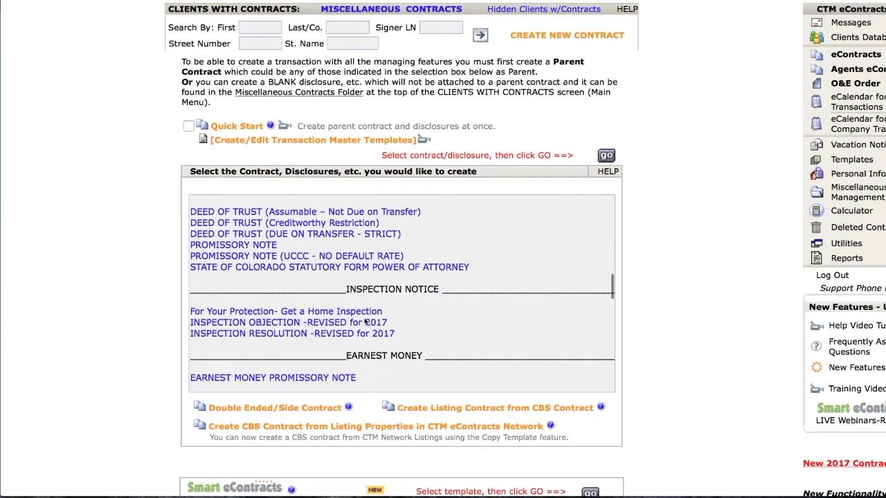
scroll(365, 322, "down", 10)
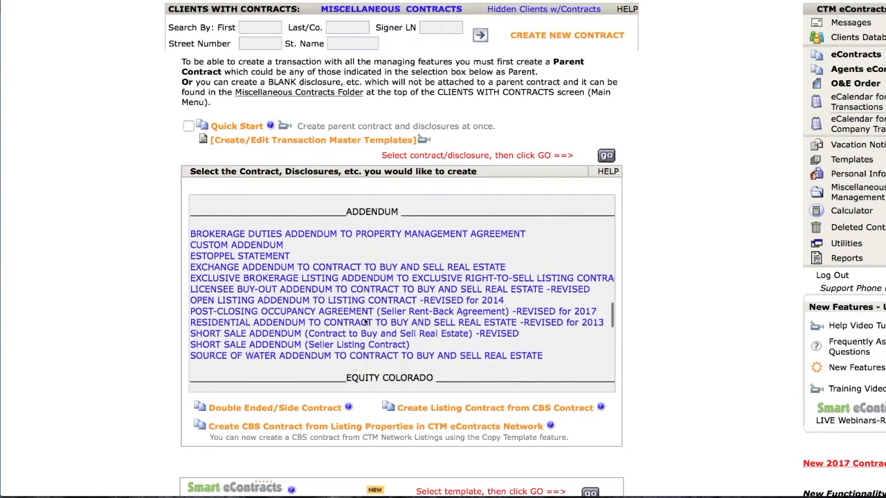
scroll(364, 321, "down", 3)
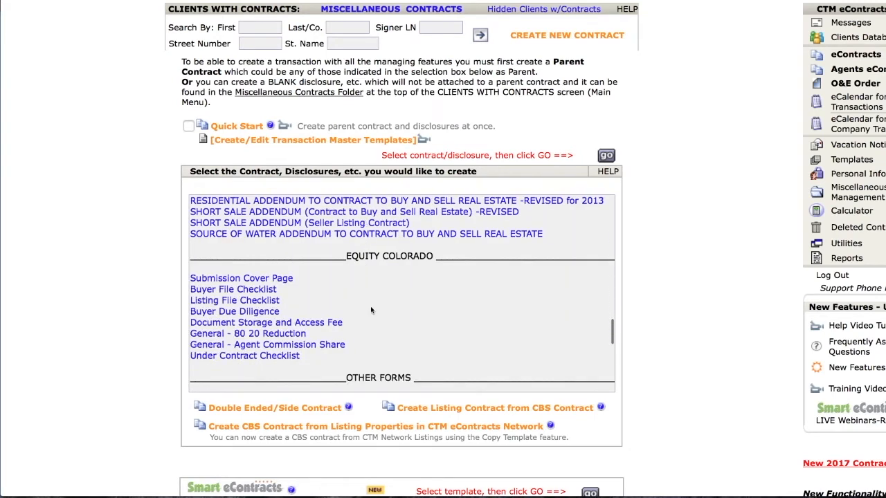
left_click(243, 301)
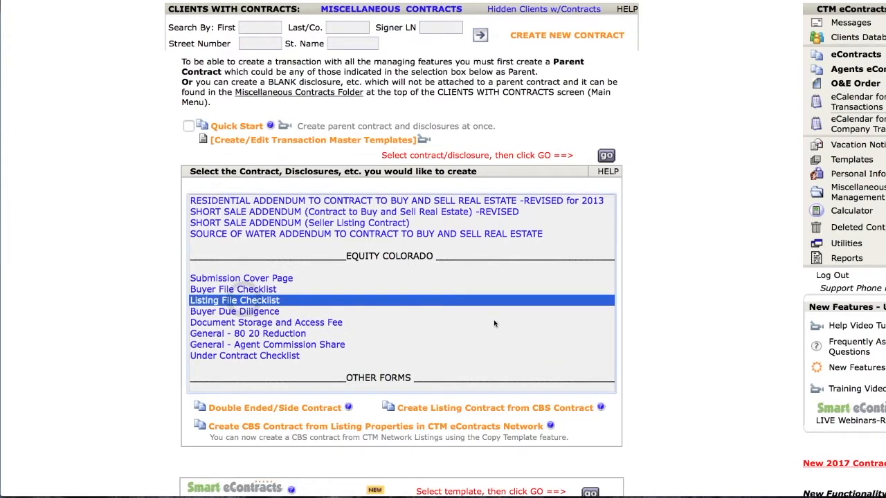
left_click(286, 357)
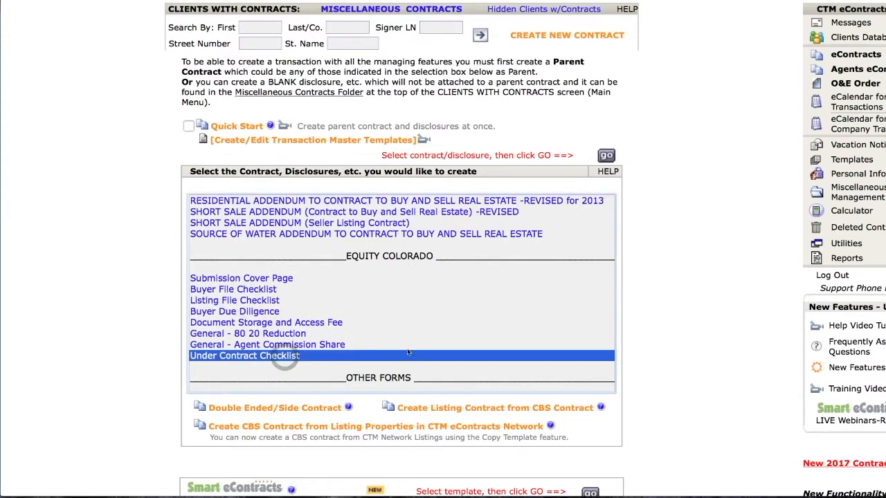
left_click(249, 291)
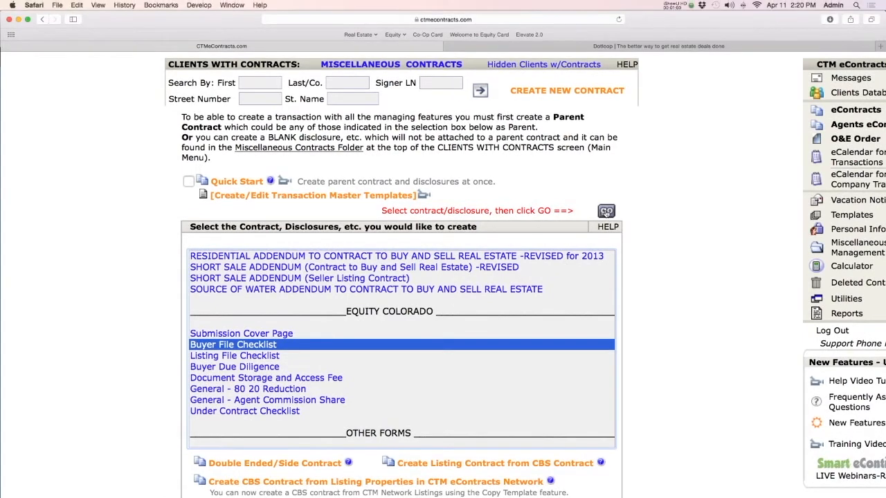
left_click(605, 212)
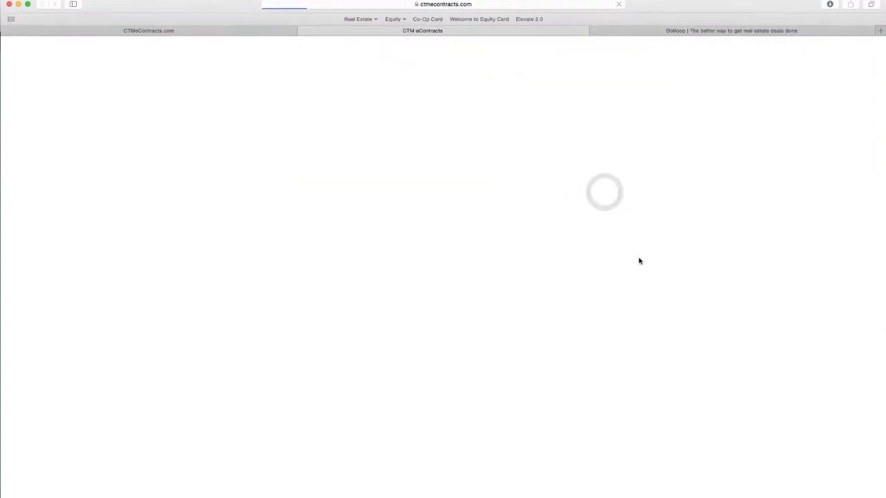
Examine the Buyer File Checklist's buyer, property and required document fields, and close the form
scroll(537, 251, "down", 2)
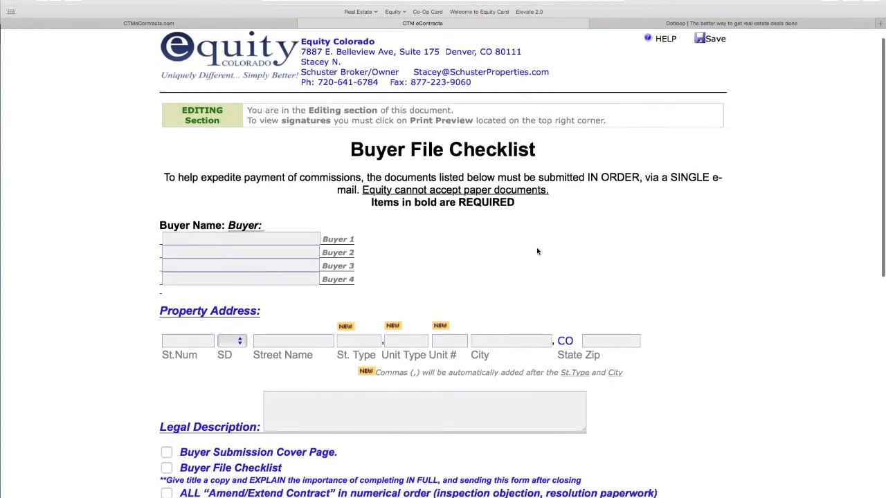
scroll(537, 251, "down", 5)
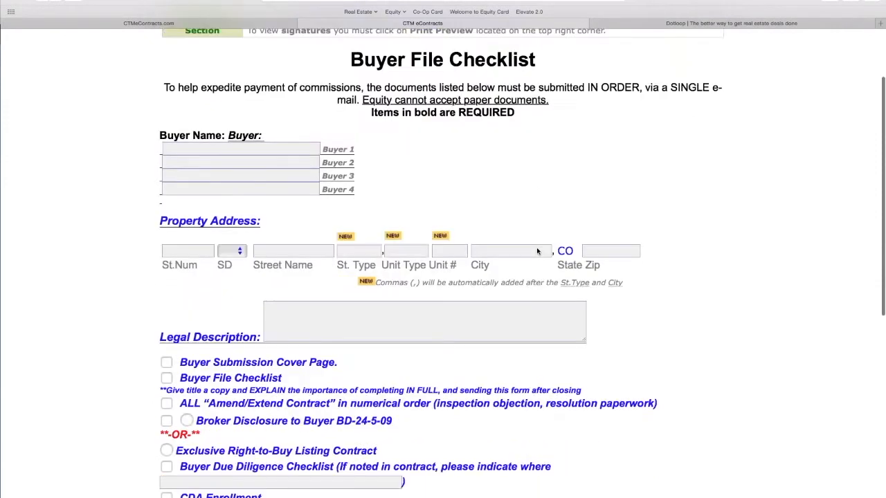
scroll(537, 251, "down", 4)
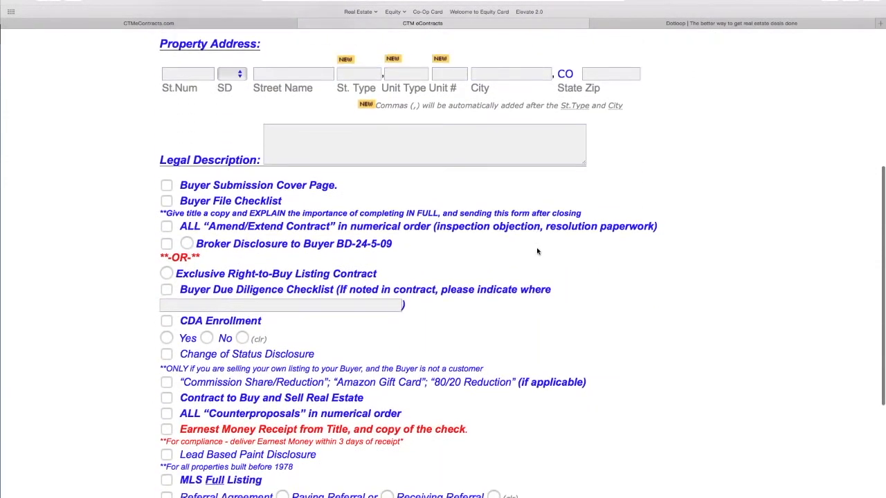
scroll(537, 251, "down", 2)
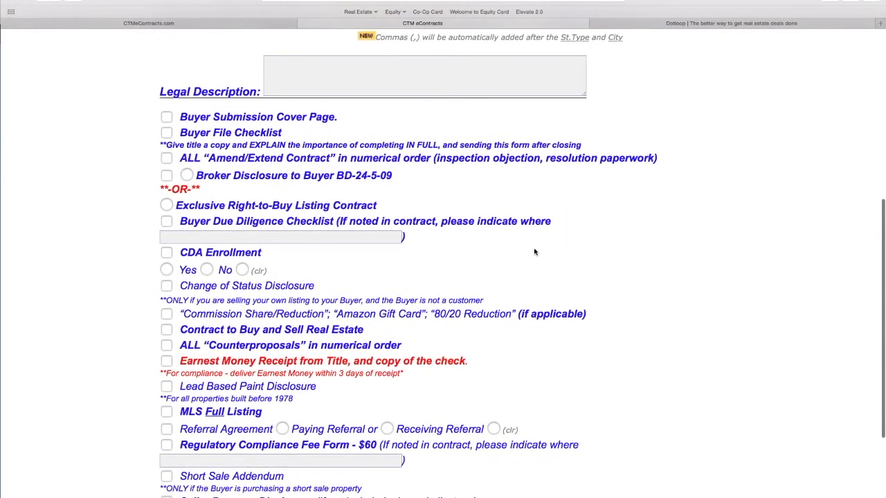
left_click(302, 45)
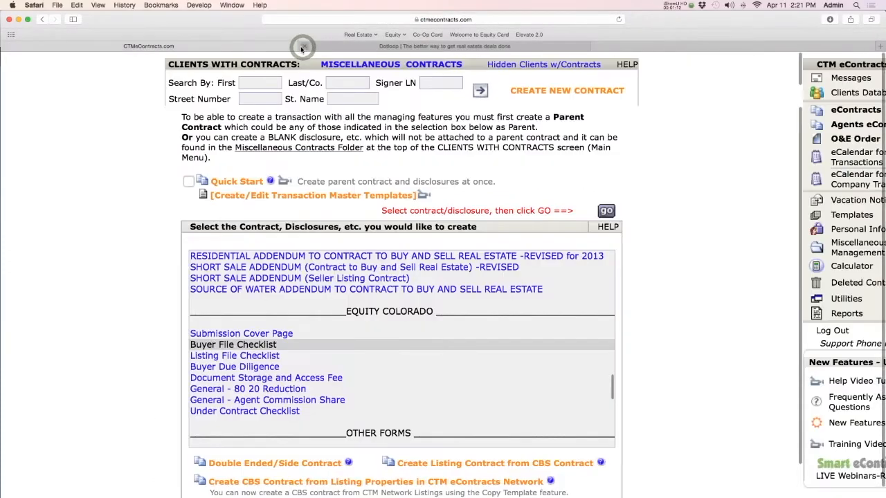
Return to the eContracts client list and open the sample client's sale transaction that has a property address
left_click(843, 109)
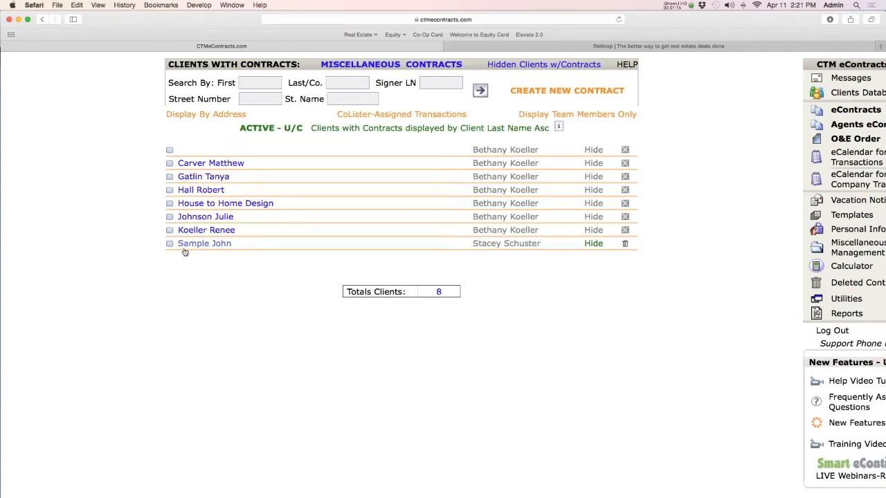
left_click(198, 245)
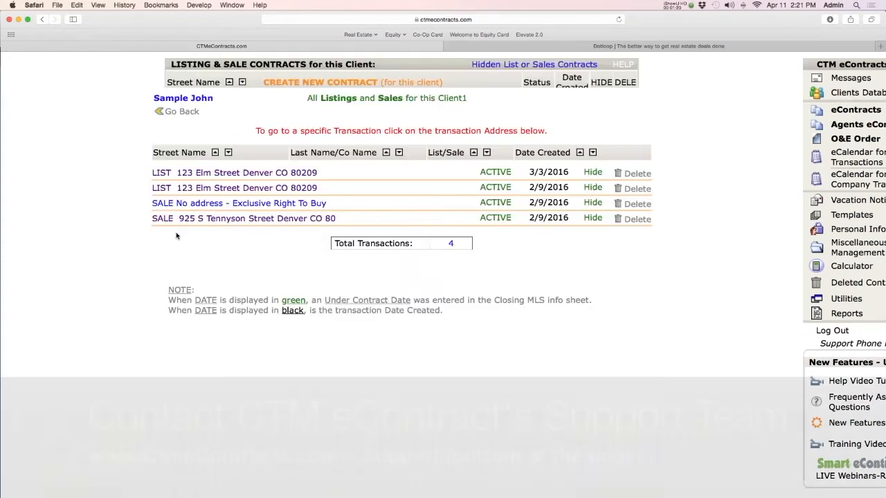
left_click(273, 220)
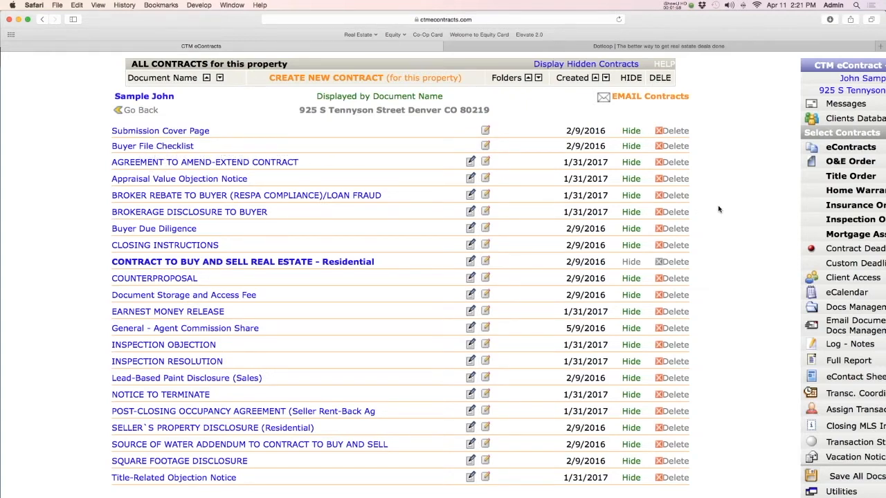
Open the Save All Docs - File/CD page for this transaction
scroll(727, 339, "down", 1)
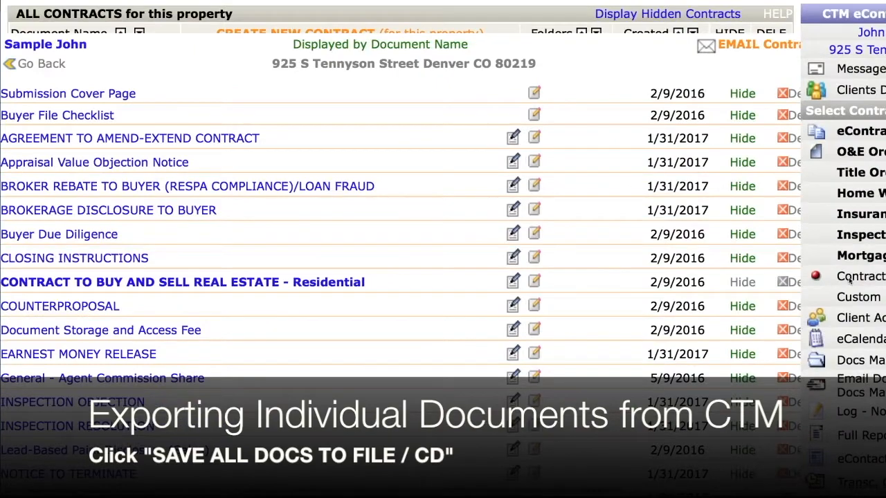
scroll(849, 281, "down", 2)
left_click(851, 330)
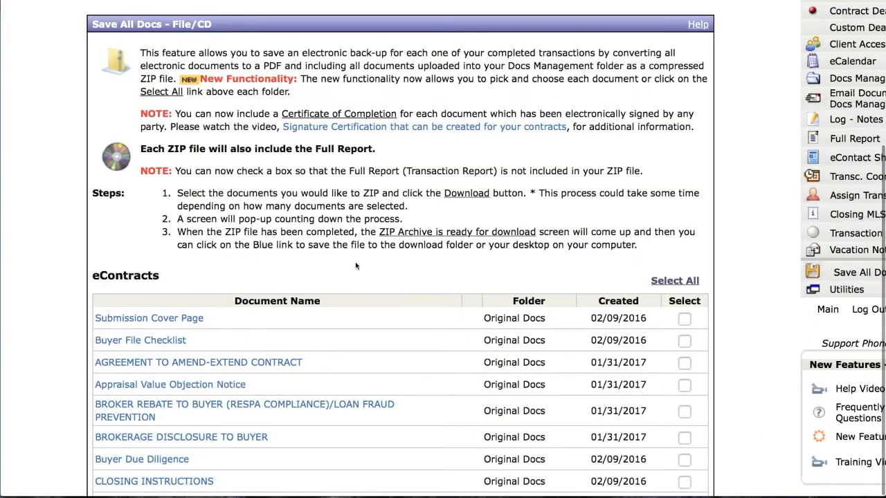
Select only AGREEMENT TO AMEND-EXTEND CONTRACT among the eContracts documents and download it
scroll(357, 266, "down", 5)
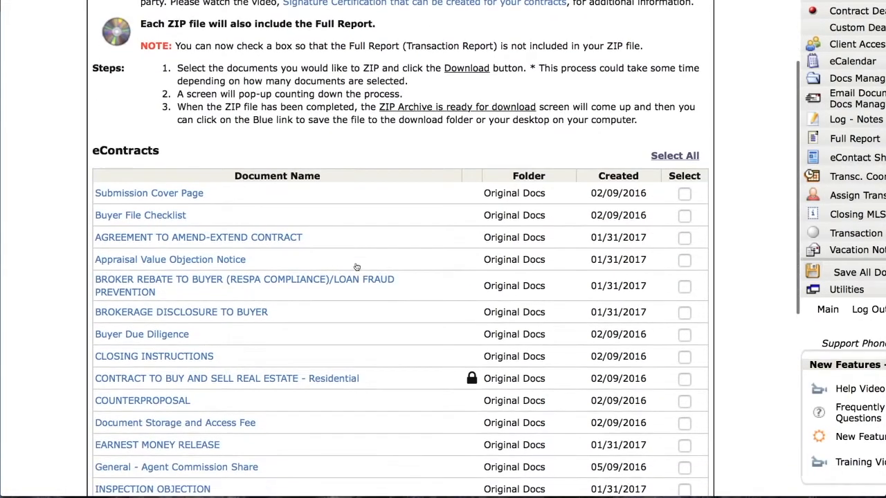
scroll(357, 267, "down", 2)
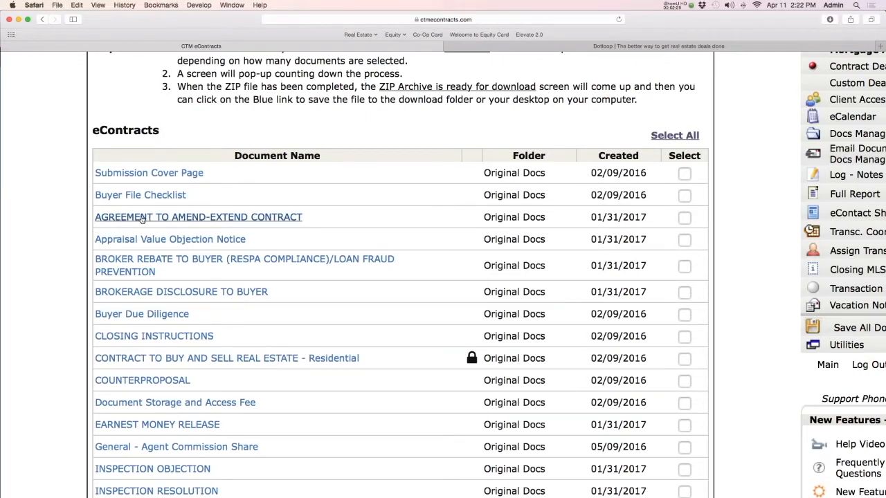
left_click(685, 217)
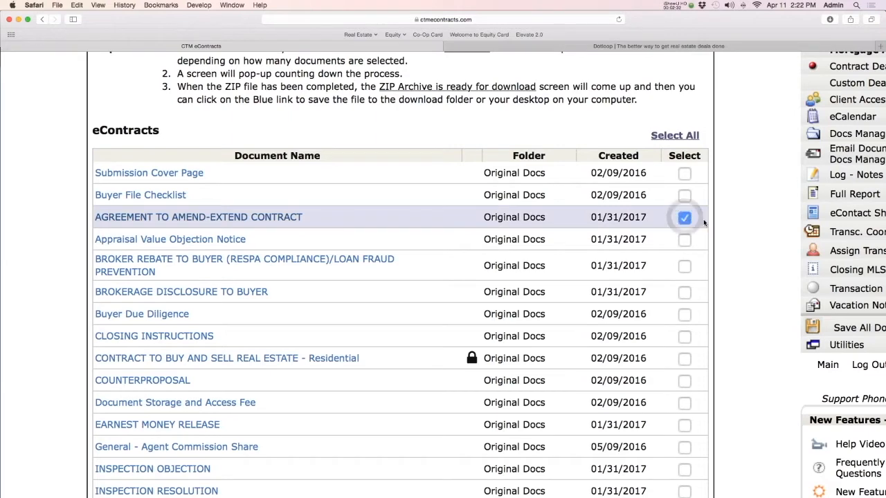
scroll(740, 195, "down", 5)
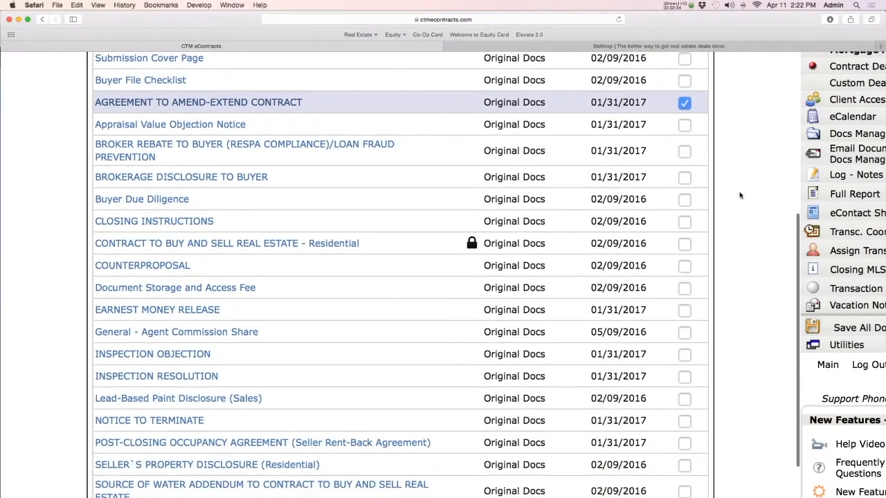
scroll(740, 195, "down", 5)
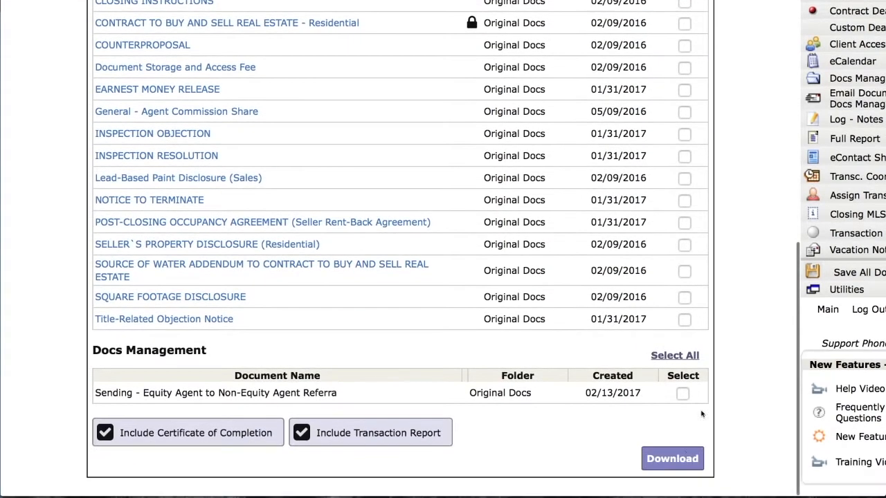
left_click(675, 460)
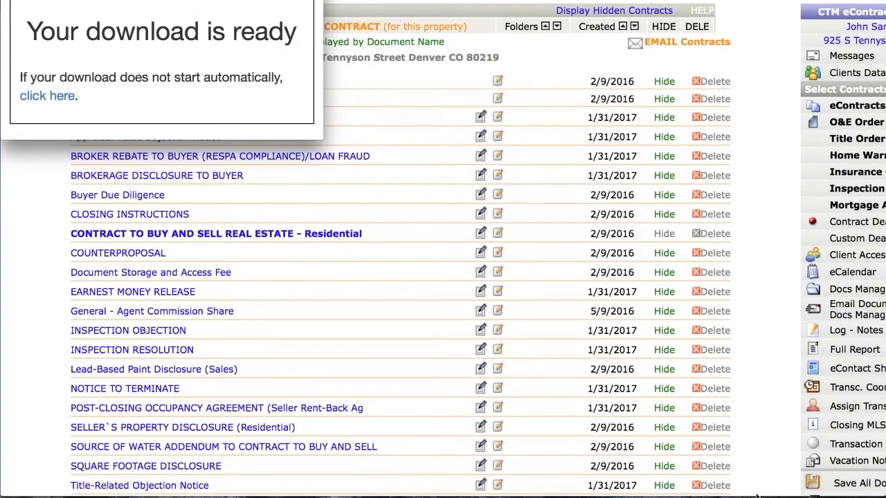
Switch to the Mac desktop and move the newly downloaded transaction folder from Downloads onto it
mouse_move(762, 490)
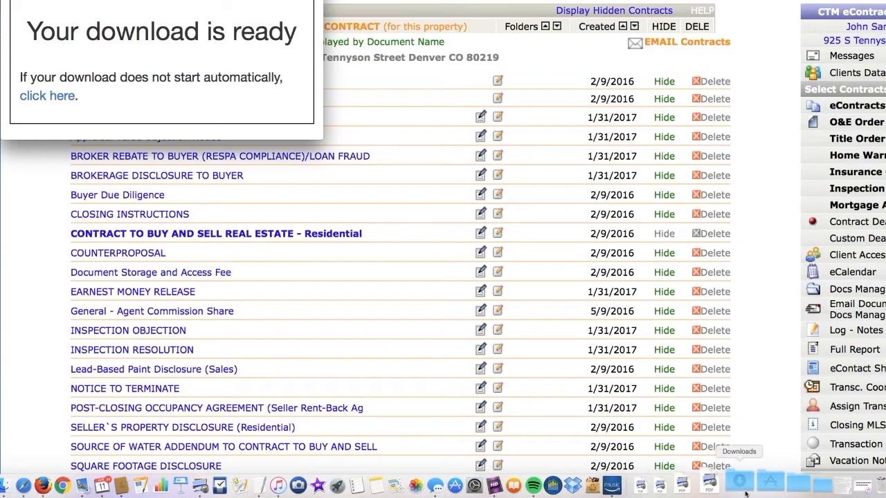
key("ctrl+Right")
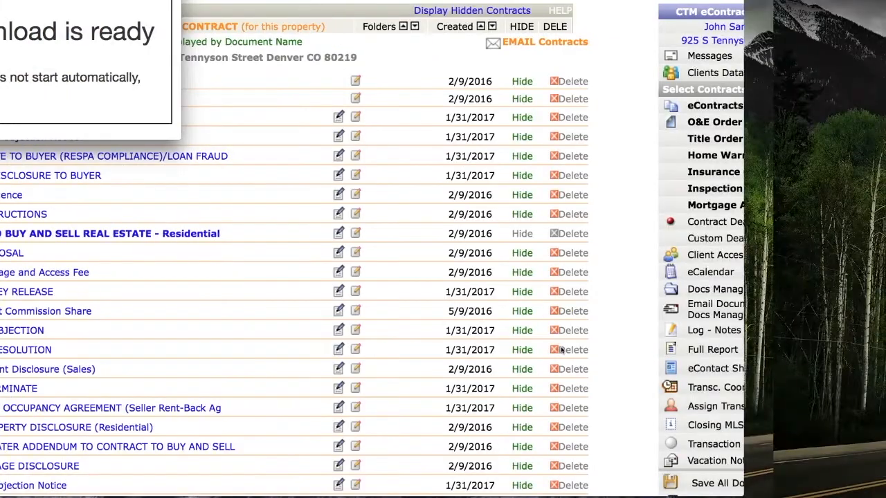
mouse_move(710, 488)
left_click(741, 484)
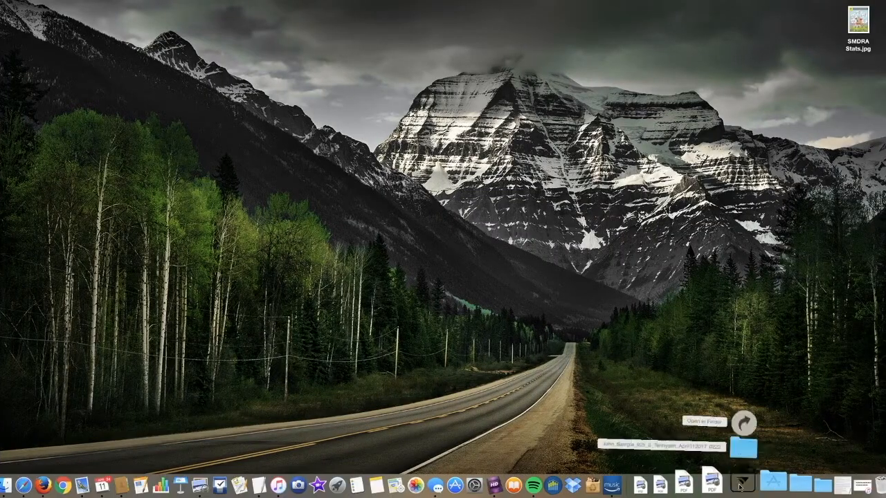
left_click_drag(743, 441, 856, 96)
left_click_drag(853, 148, 854, 147)
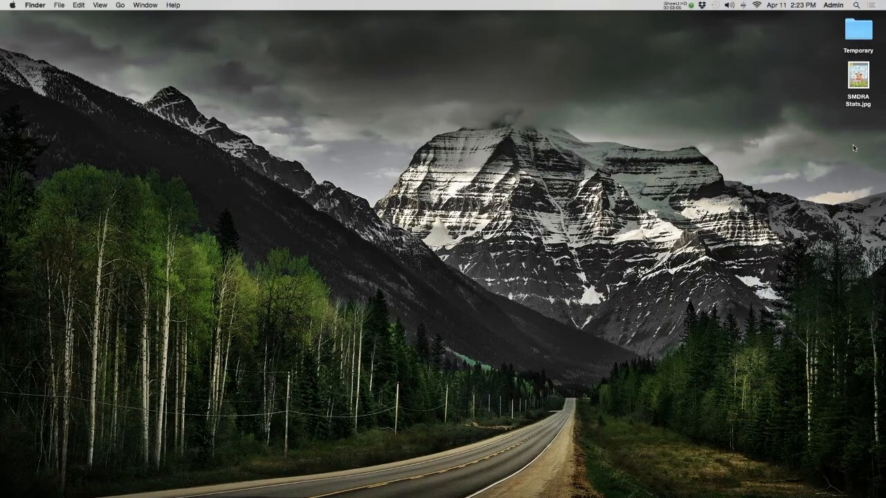
Open the exported folder and preview the second page of the Agreement to Amend-Extend Contract PDF
double_click(854, 156)
left_click(300, 166)
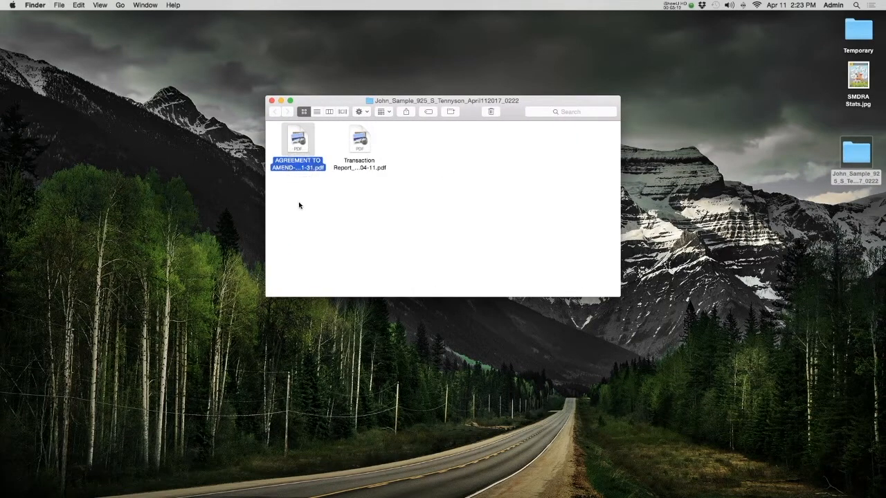
key("space")
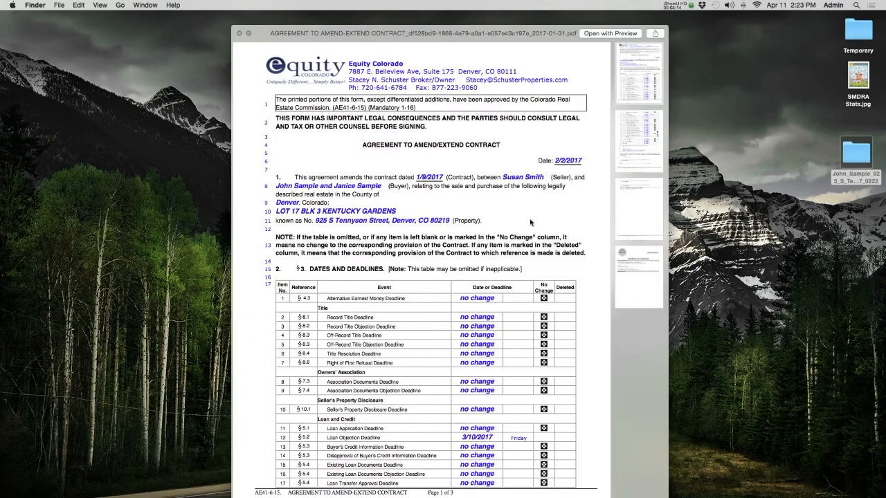
left_click(642, 134)
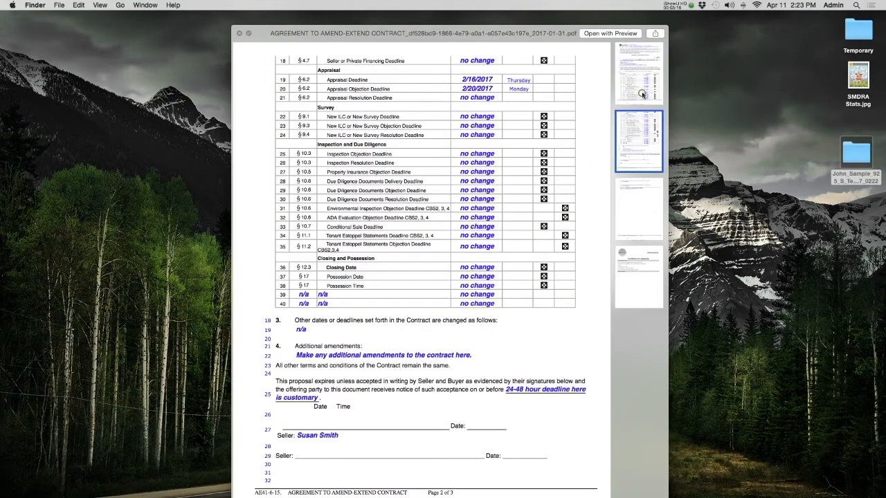
Close the contract PDF preview and the ZIP download notice, and switch to Dotloop in Safari
left_click(642, 94)
key("space")
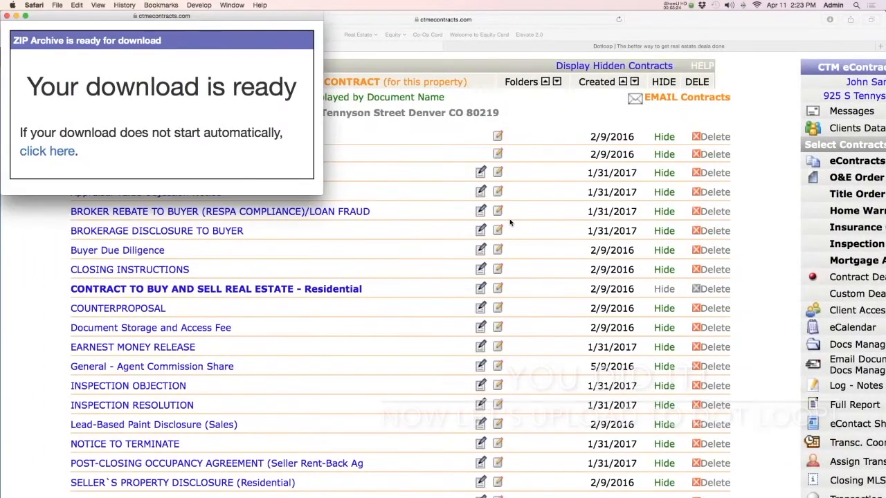
left_click(6, 20)
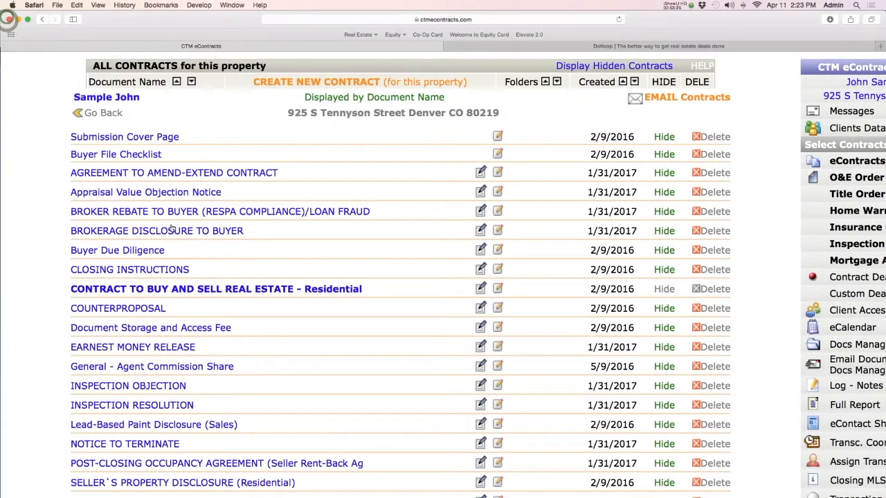
left_click(580, 49)
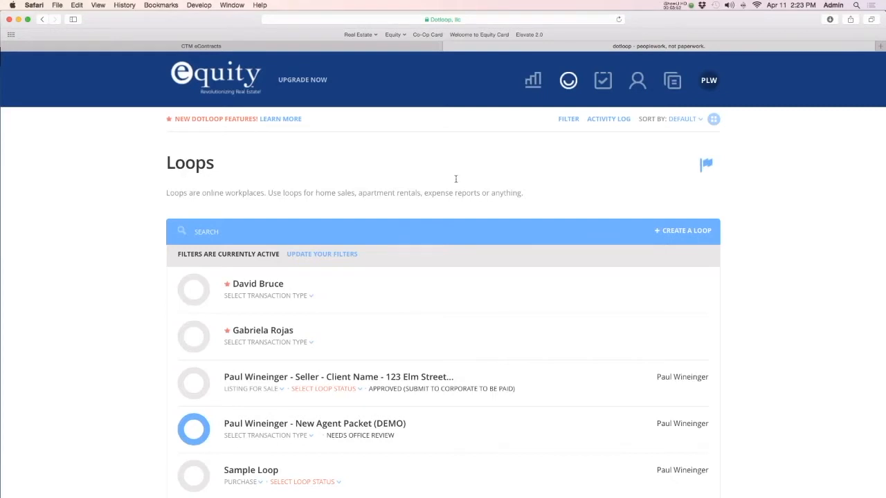
Show the loops in grid view and create a loop named with the agent's name, Buyer, the client's name and the property address
left_click(715, 123)
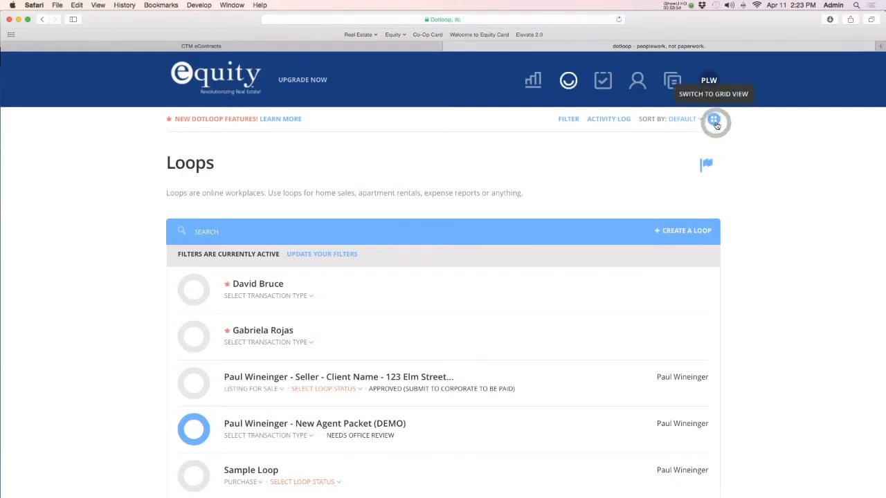
left_click(714, 123)
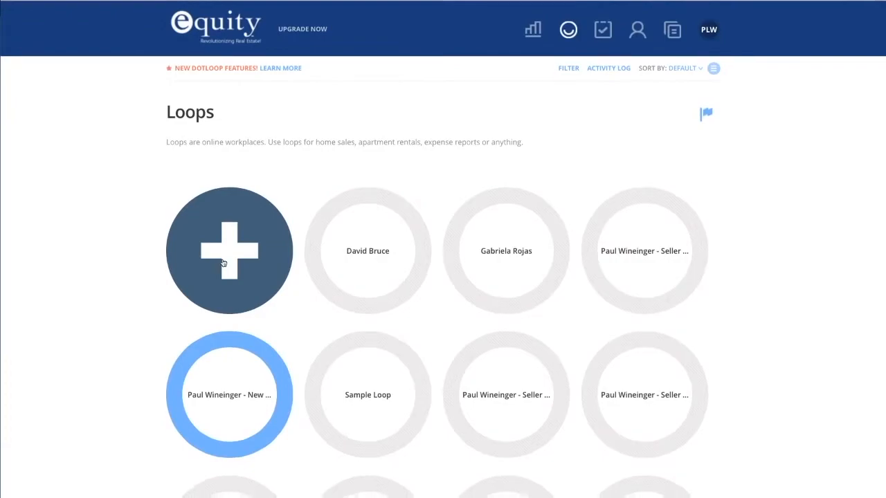
left_click(222, 259)
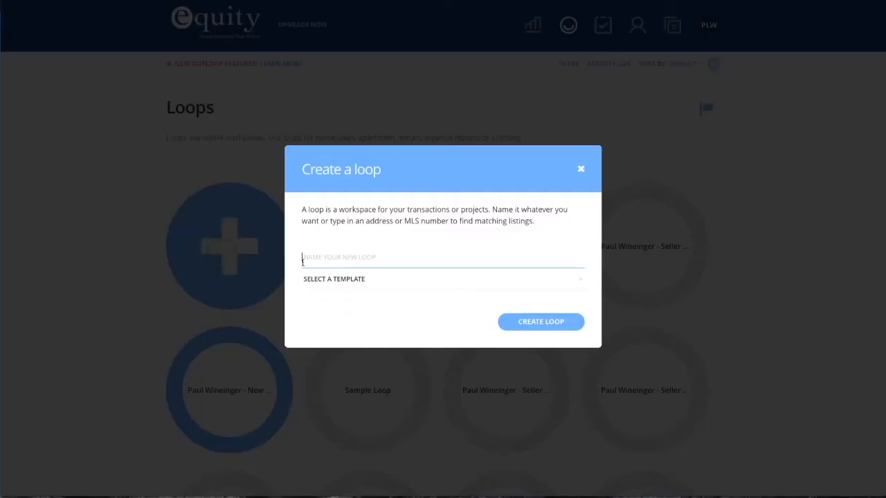
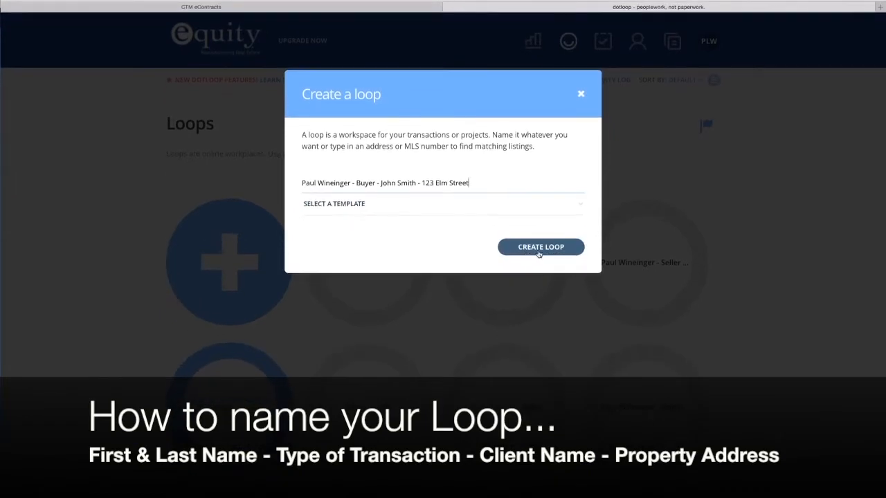
left_click(554, 253)
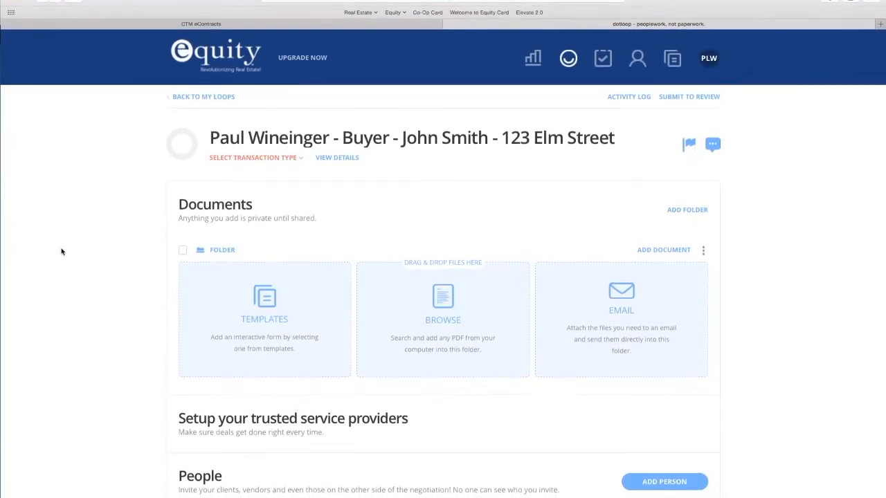
Set the new loop's transaction type to Purchase
left_click(221, 160)
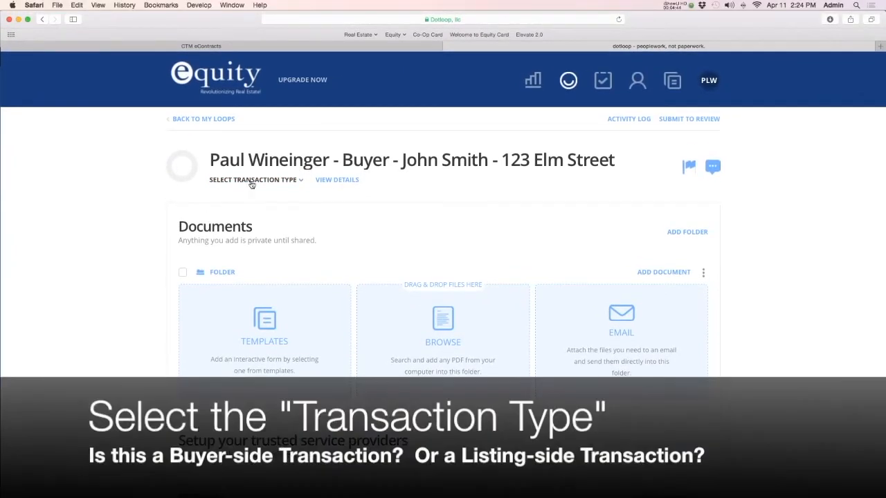
left_click(303, 183)
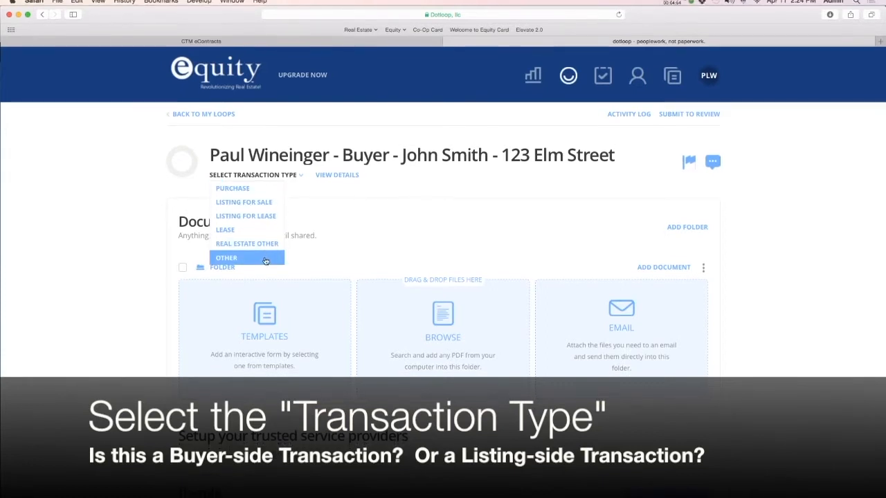
left_click(235, 197)
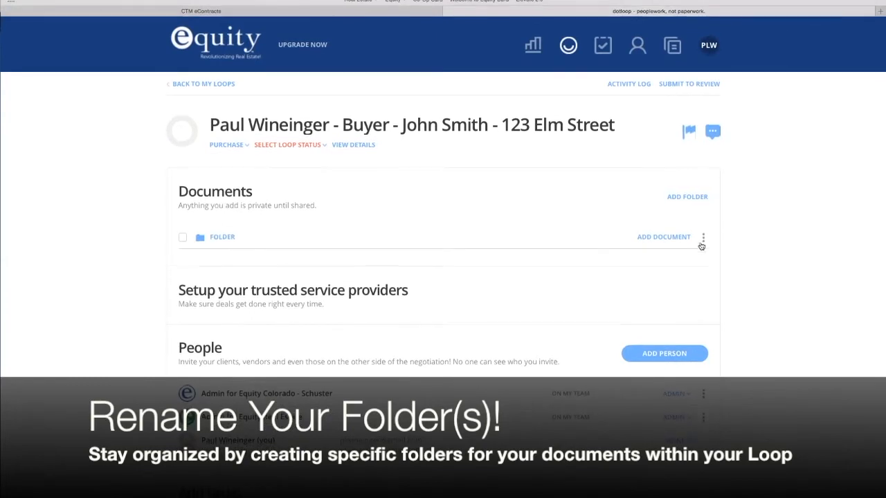
Rename the loop's default document folder to Buyer Packet
left_click(702, 241)
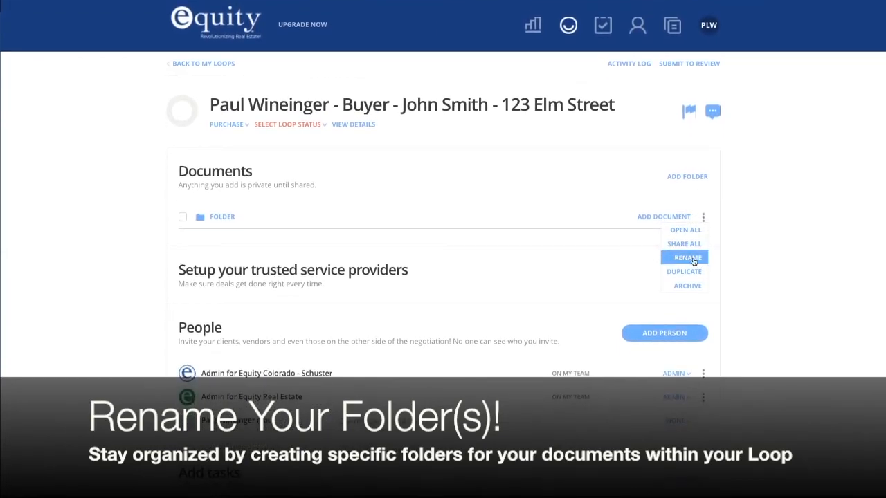
left_click(674, 259)
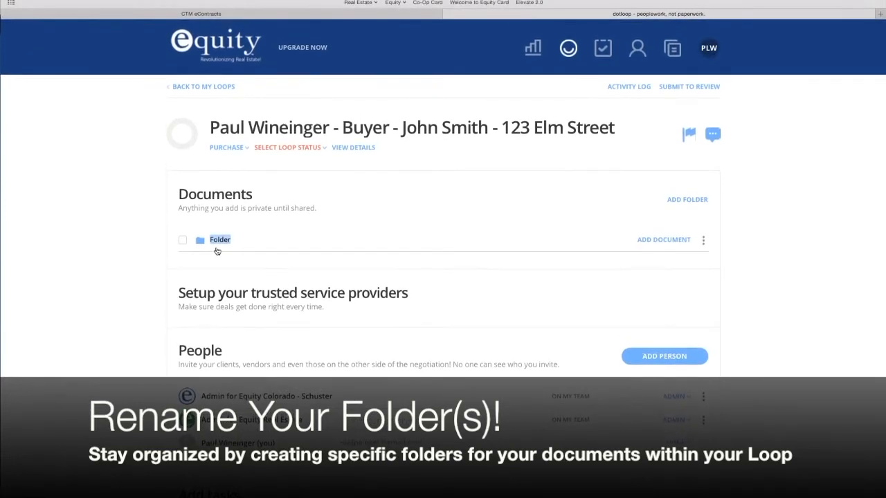
type("Bu")
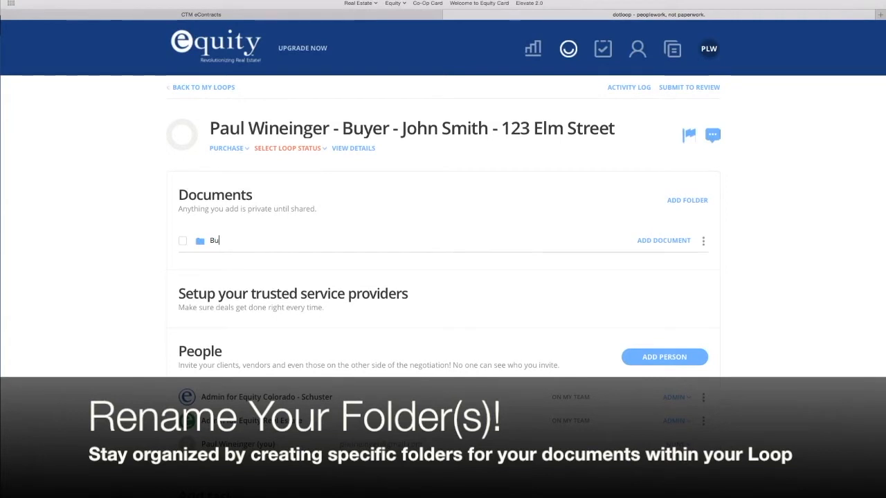
type("yer Packet")
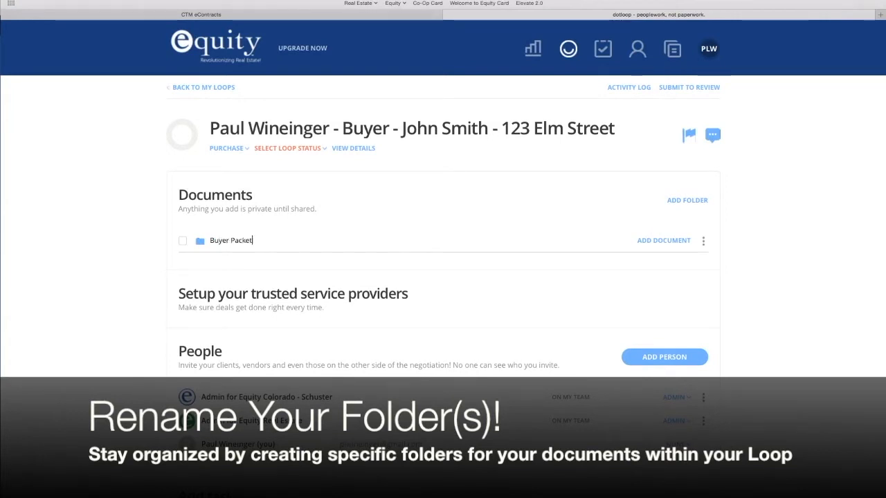
key("Return")
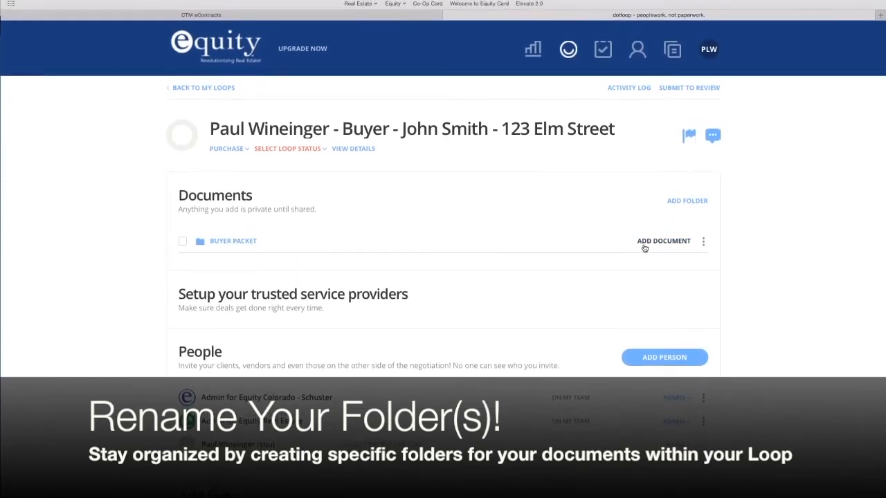
Add the AGREEMENT TO AMEND-EXTEND CONTRACT PDF from the exported folder on the Desktop to the Buyer Packet folder, previewing it before choosing
left_click(670, 249)
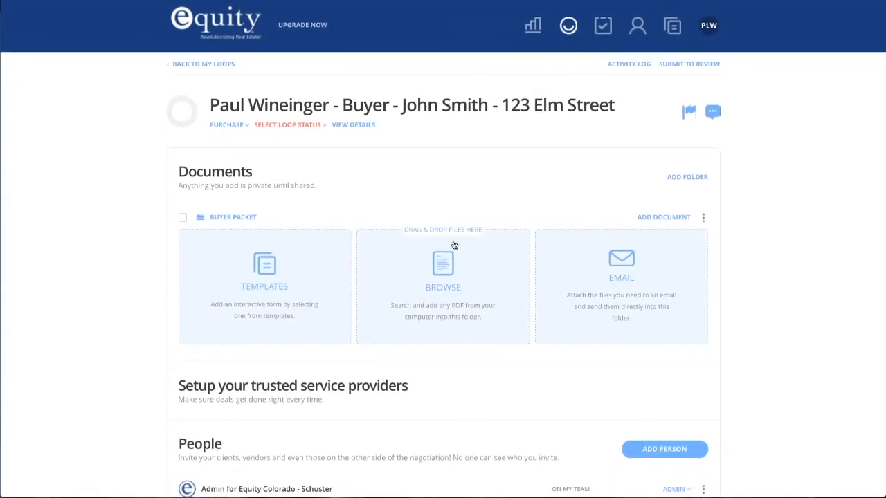
left_click(443, 292)
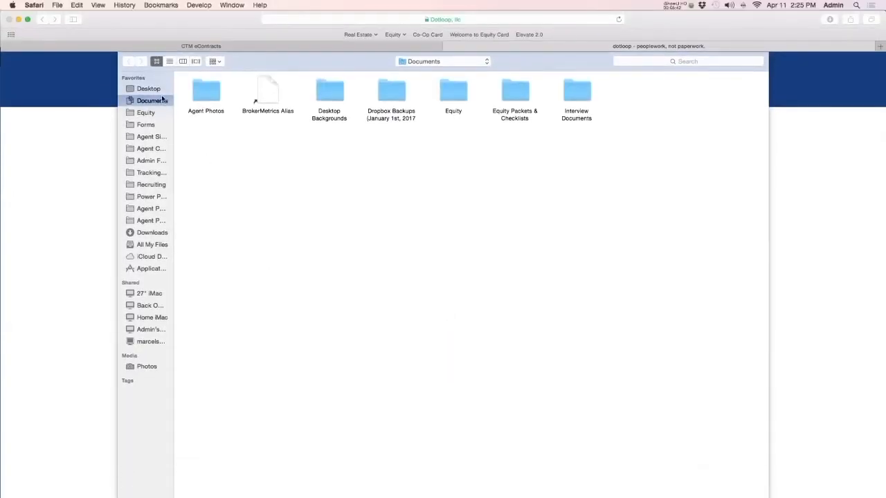
left_click(149, 89)
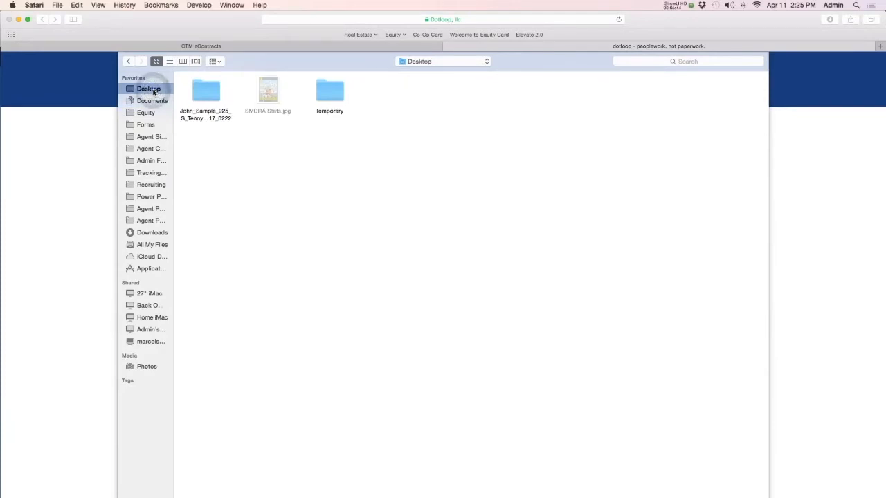
double_click(204, 94)
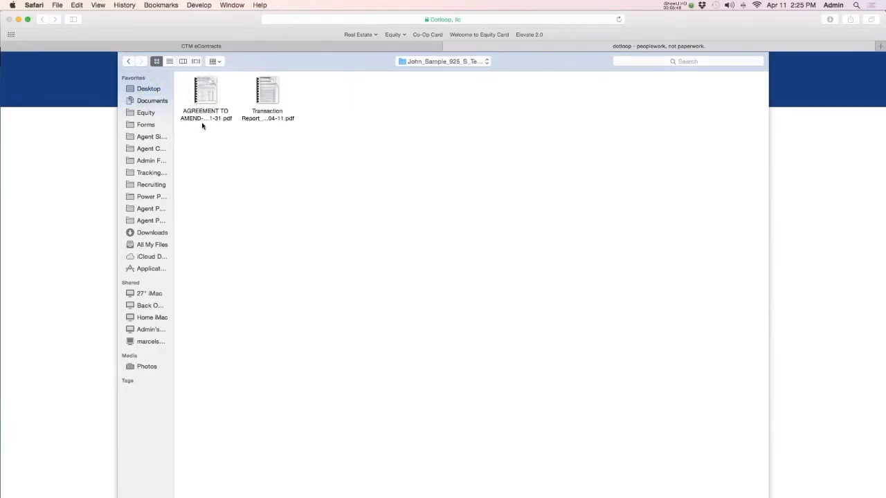
left_click(205, 121)
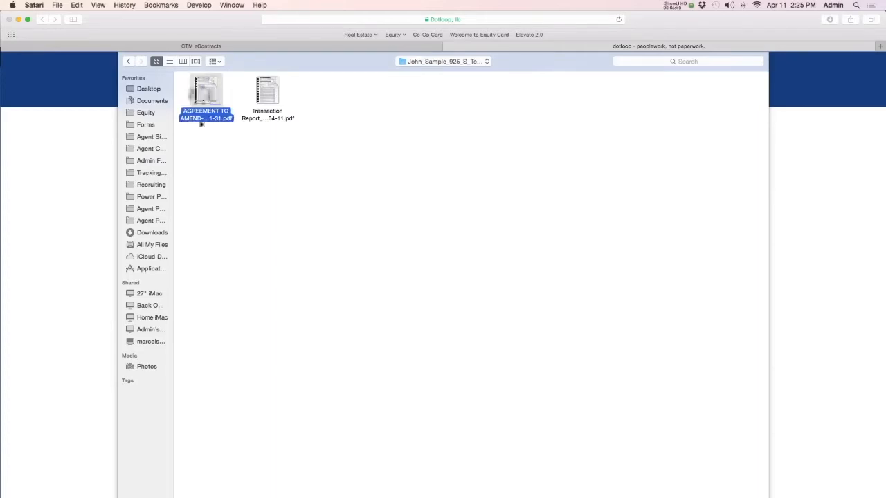
key("space")
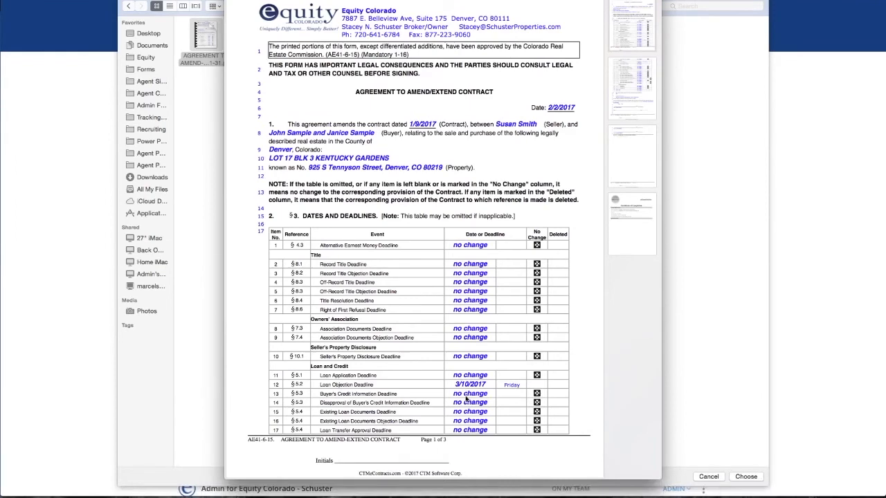
key("space")
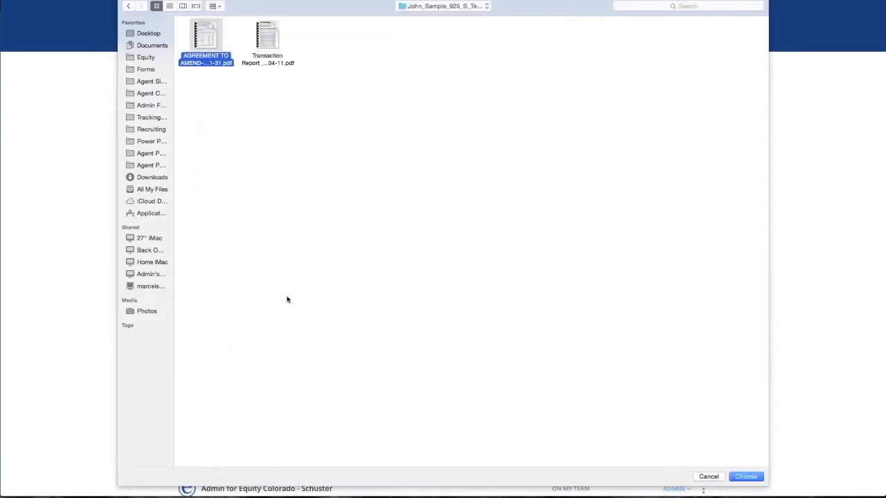
left_click(746, 477)
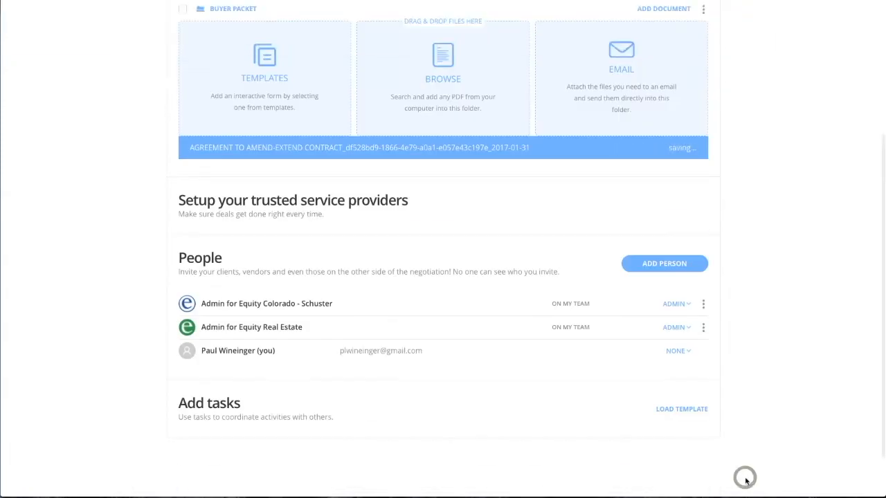
Start submitting the loop for review and complete the required property address with street number, street name, city, state and ZIP code
scroll(495, 334, "up", 4)
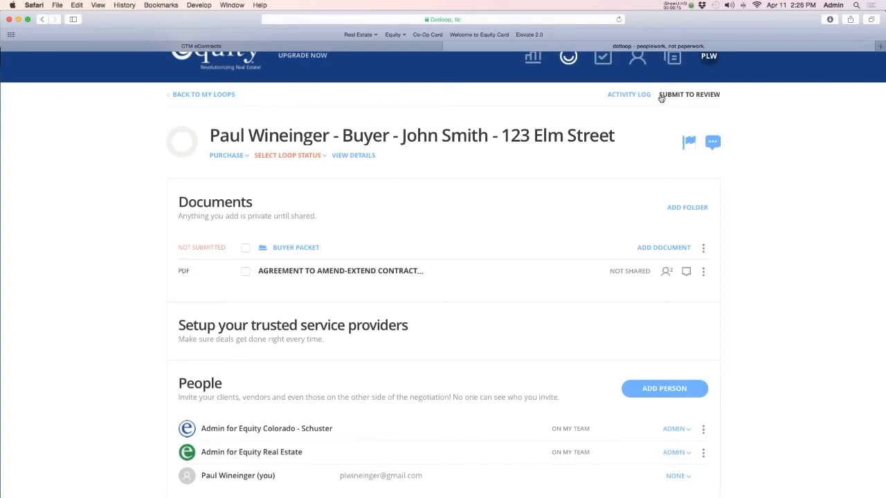
left_click(705, 97)
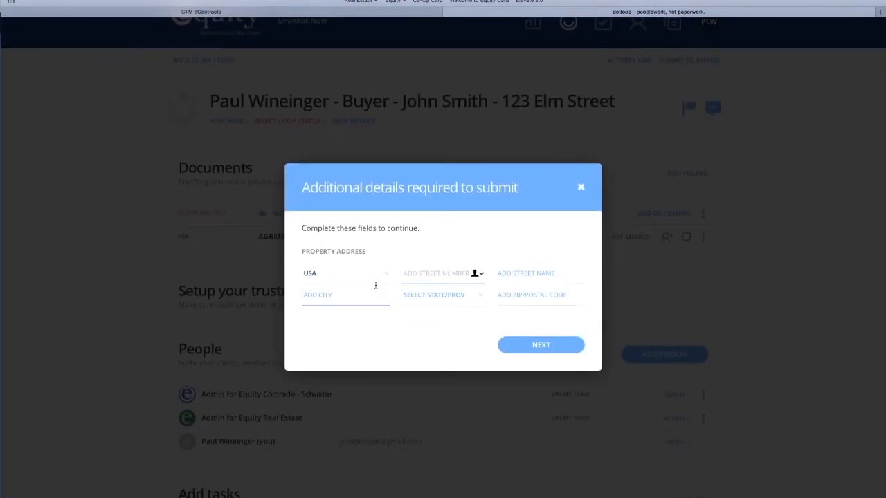
left_click(416, 258)
type("123")
key("Tab")
type("El")
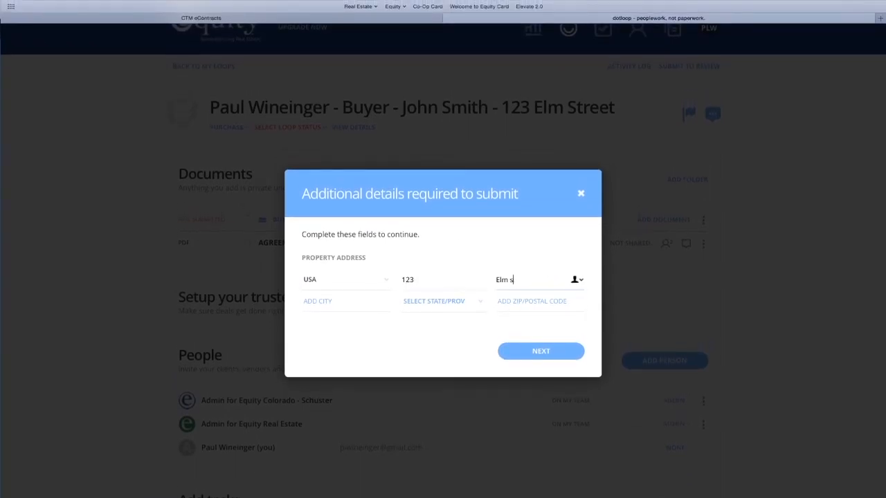
type("m Street")
key("Tab")
type("Denver")
key("Tab")
type("co")
key("Tab")
type("80111")
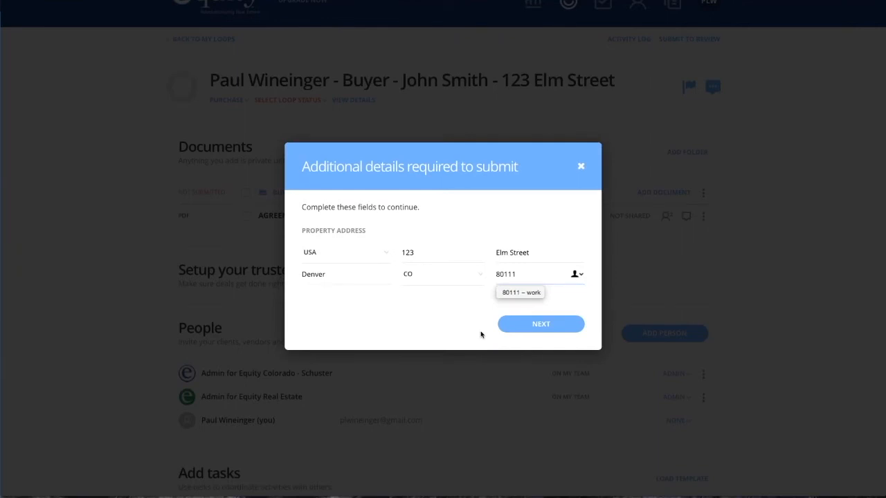
left_click(530, 325)
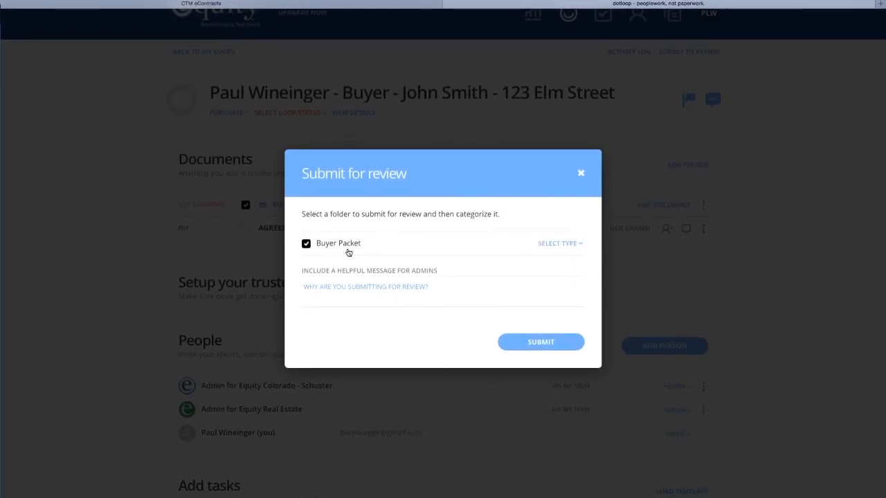
Submit the Buyer Packet for Assistant/Broker Review with a message asking the admins to take a look at the attached Amend Extend
left_click(576, 244)
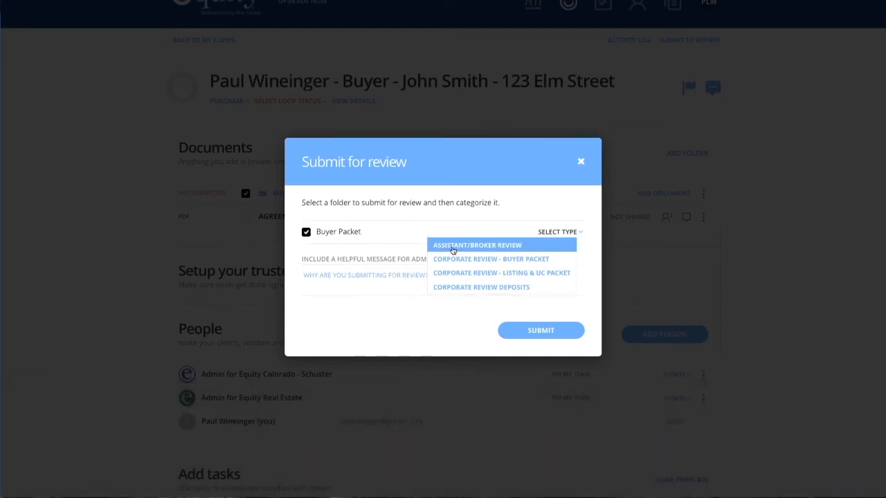
left_click(470, 248)
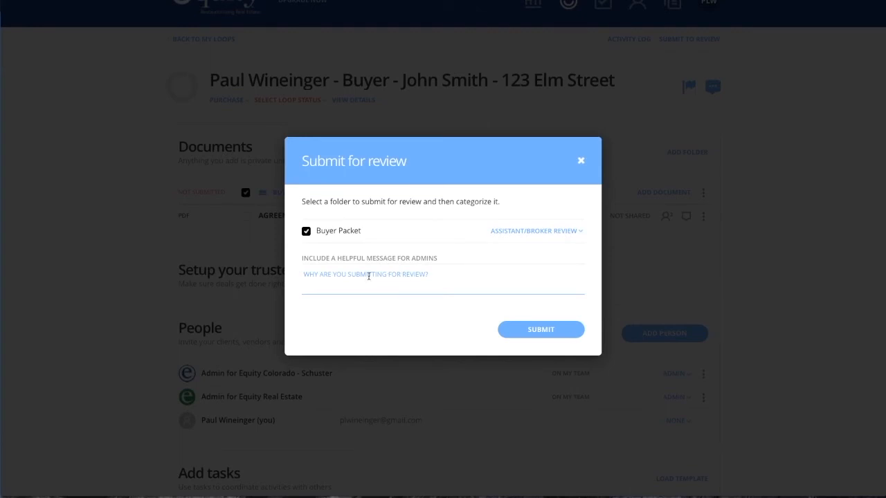
left_click(368, 276)
type("Hi Todd, Stacey, and Paul,")
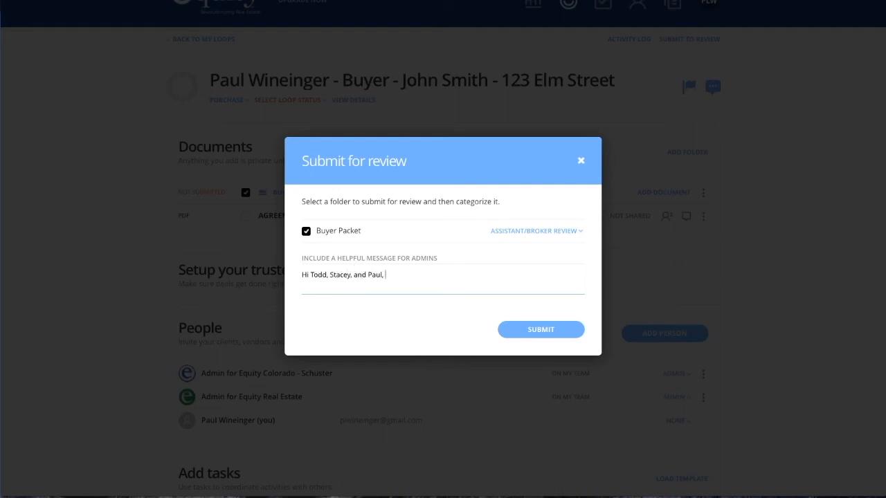
type(" Can you please take a look at the attached Amend Extend?")
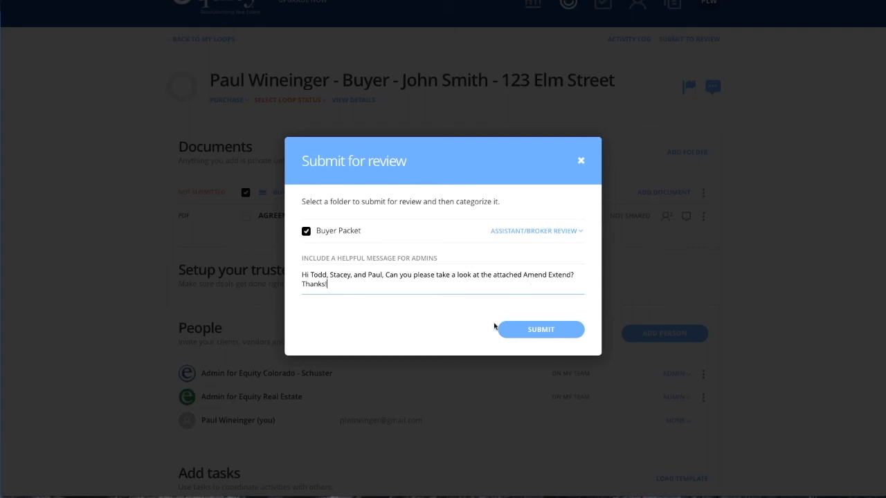
left_click(546, 335)
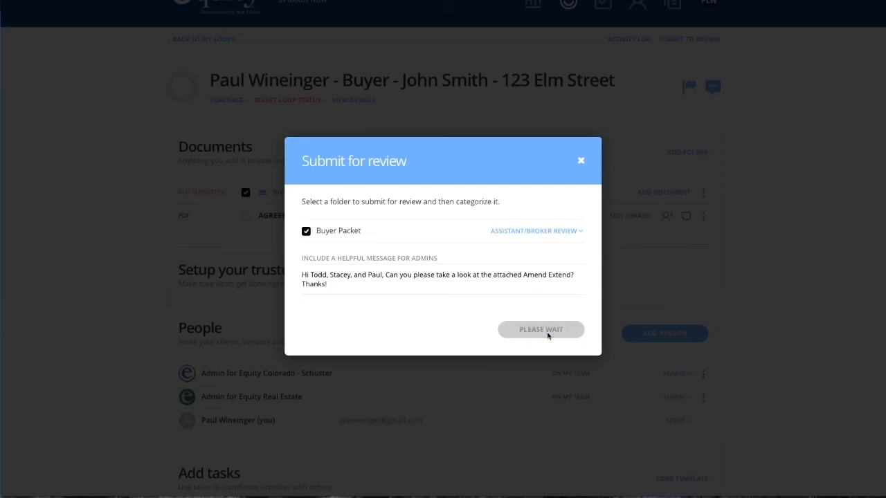